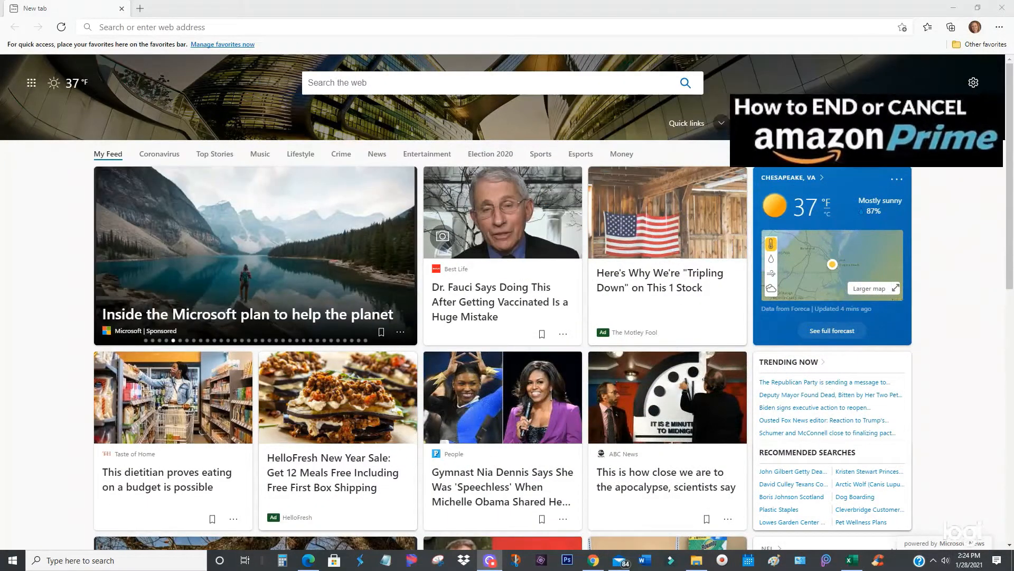
- Navigate to amazon.com from the address bar using the autocomplete suggestion
{"action": "left_click", "coordinate": [125, 27]}
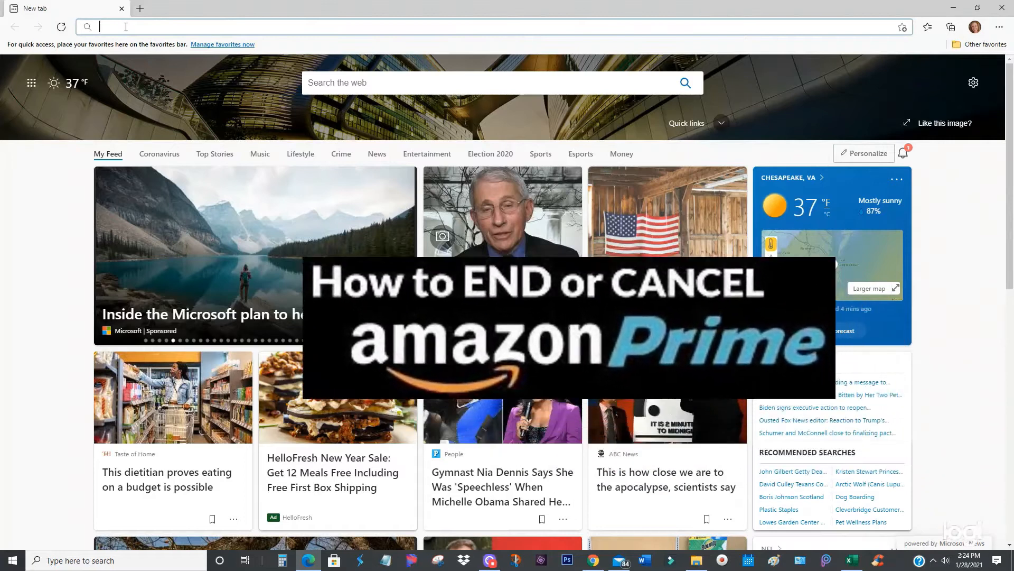
{"action": "type", "text": "amazon.com"}
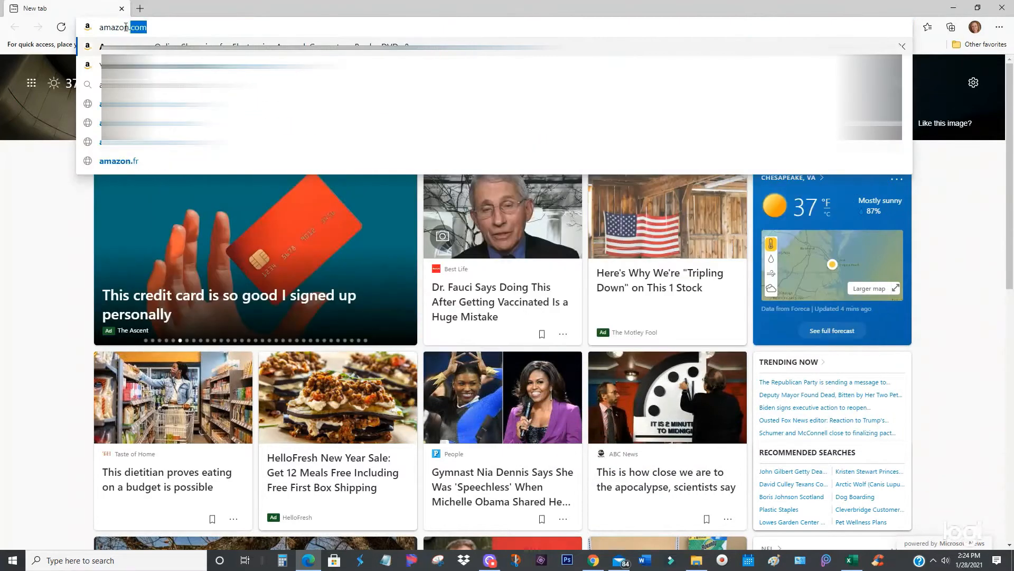
{"action": "key", "text": "Return"}
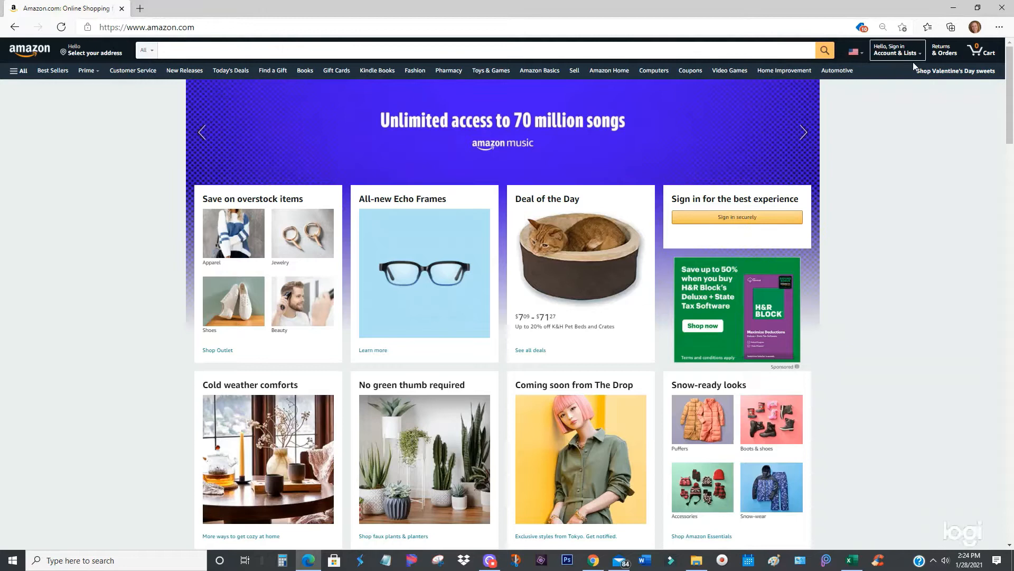
- Sign in through Account & Lists with the saved email and password, landing on Karen's homepage
{"action": "left_click", "coordinate": [895, 53]}
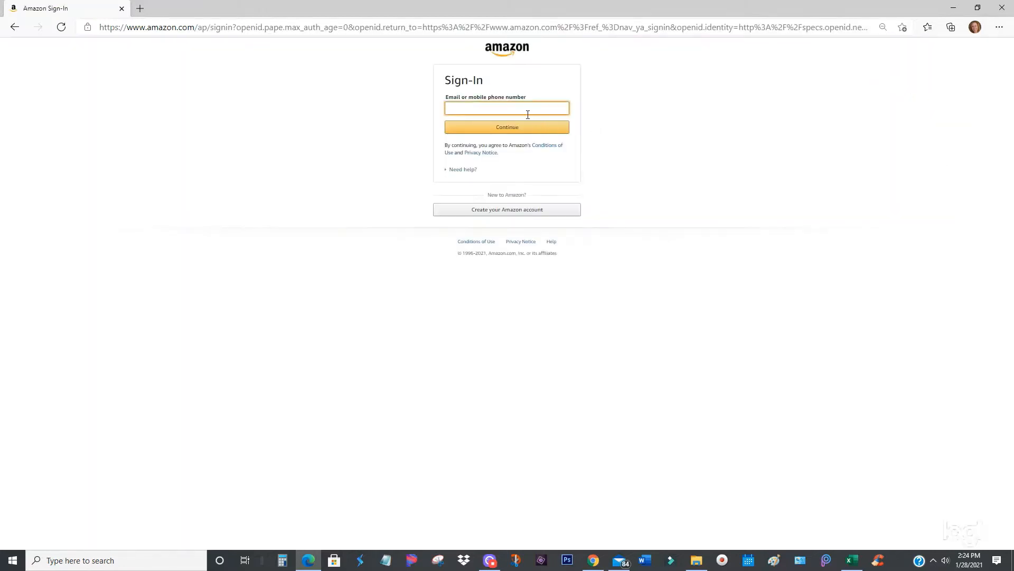
{"action": "left_click", "coordinate": [507, 109]}
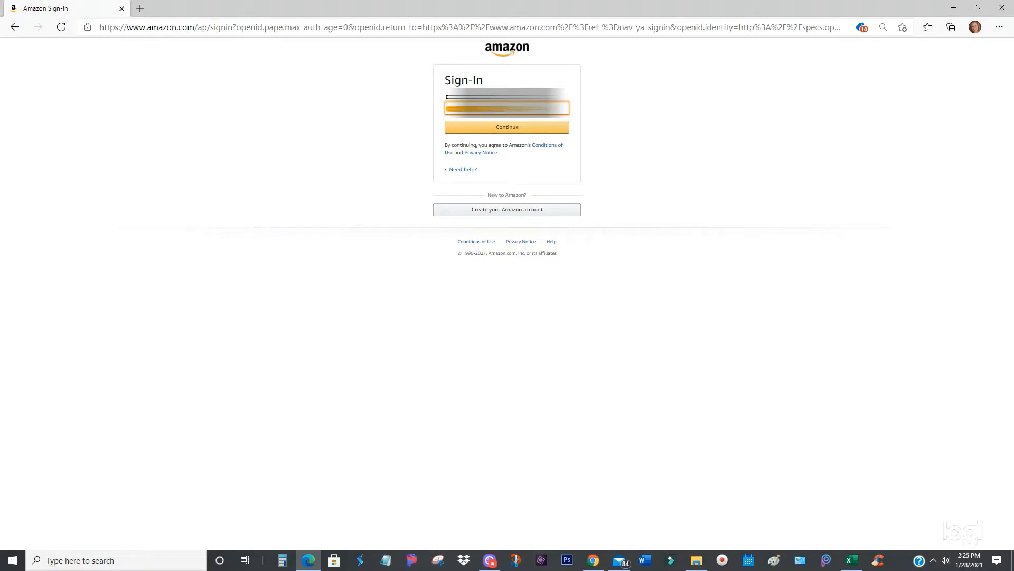
{"action": "key", "text": "Return"}
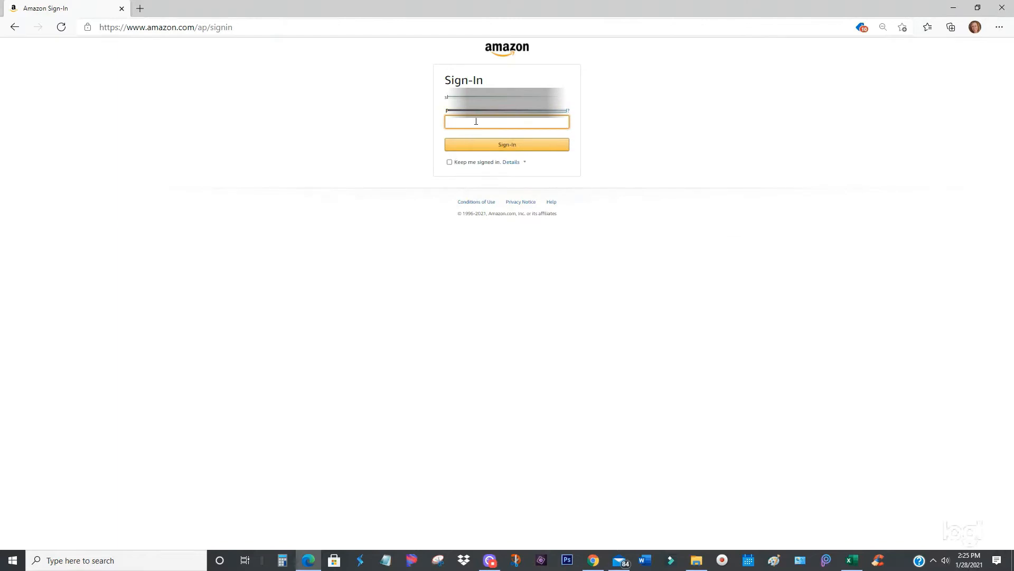
{"action": "key", "text": "Return"}
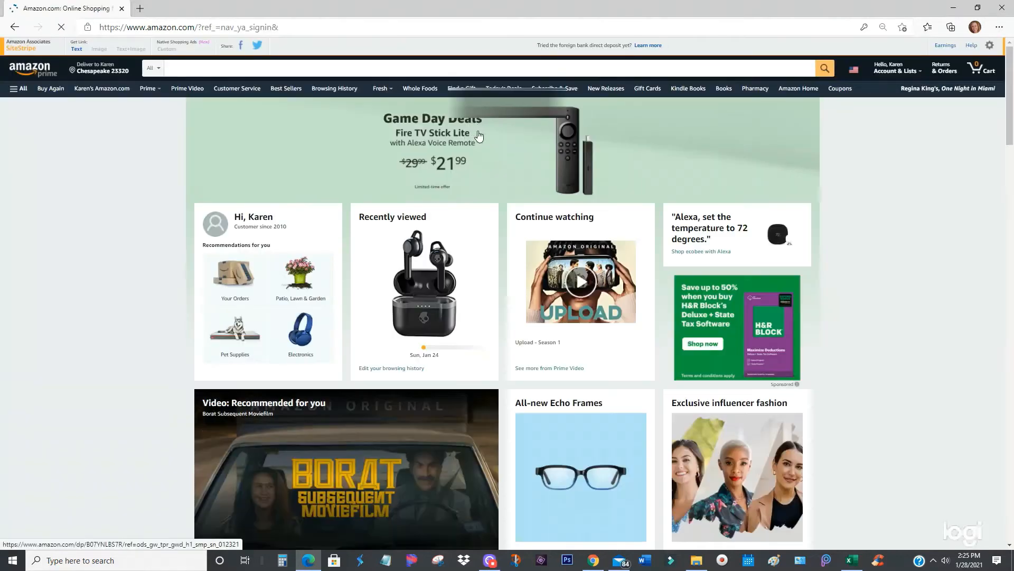
{"action": "mouse_move", "coordinate": [895, 67]}
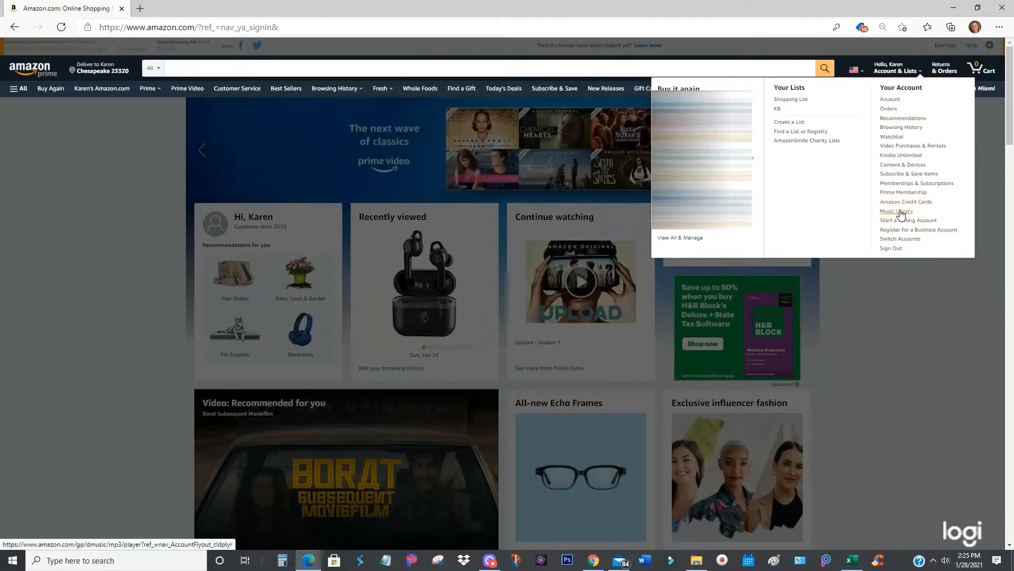
- Go to Prime Membership from the Your Account menu, showing the Annual $119 plan
{"action": "left_click", "coordinate": [894, 193]}
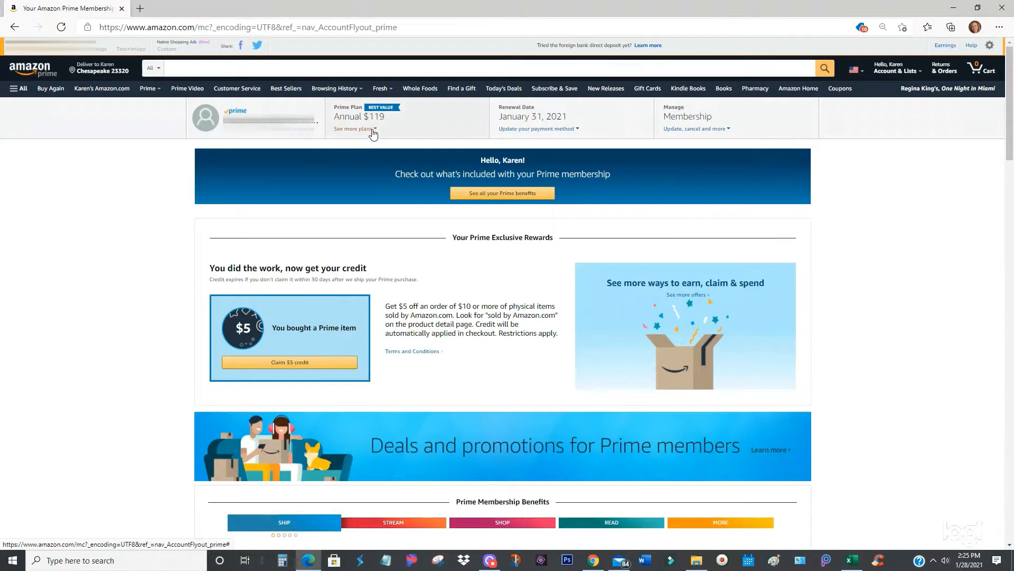
- Review See more plans and Update, cancel and more, reaching the Prime Insider benefits page
{"action": "left_click", "coordinate": [355, 130]}
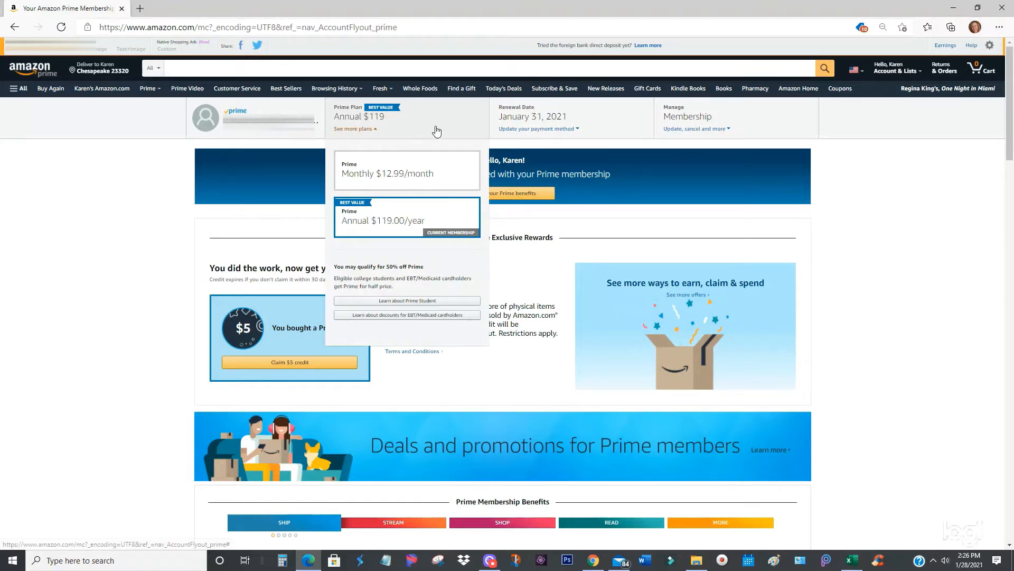
{"action": "left_click", "coordinate": [682, 127]}
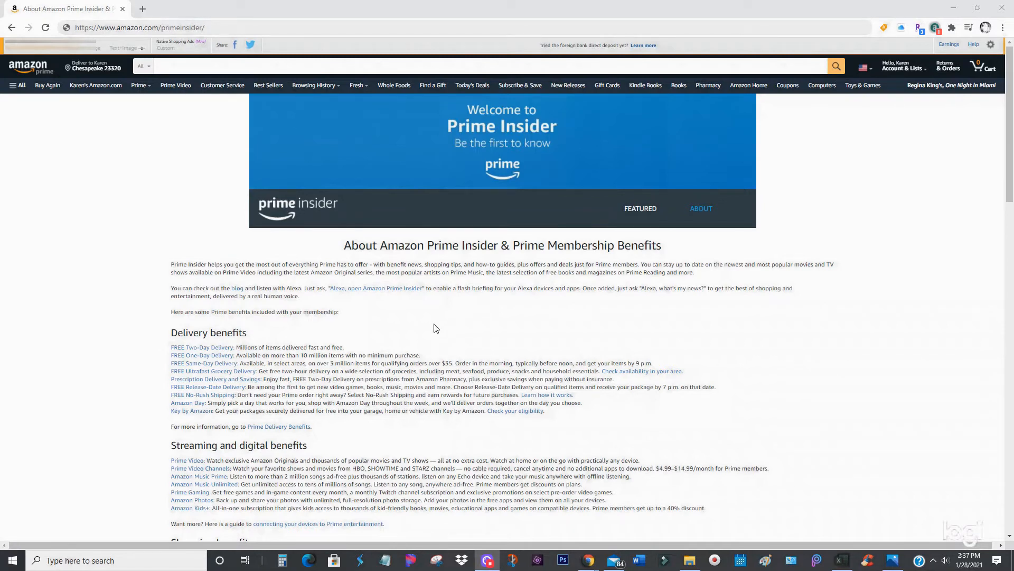
{"action": "scroll", "coordinate": [435, 327], "scroll_direction": "down", "scroll_amount": 1}
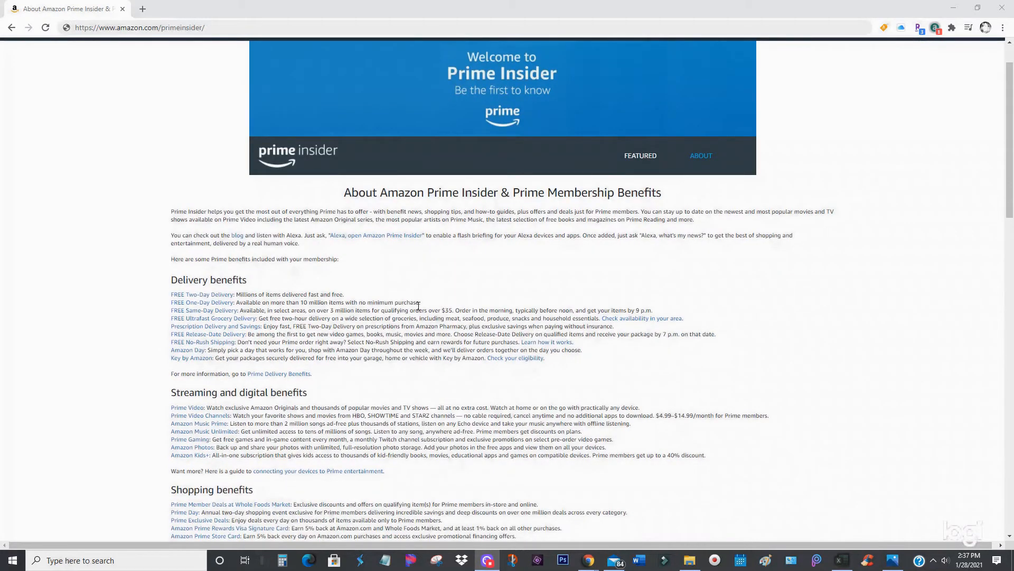
{"action": "scroll", "coordinate": [435, 327], "scroll_direction": "down", "scroll_amount": 1}
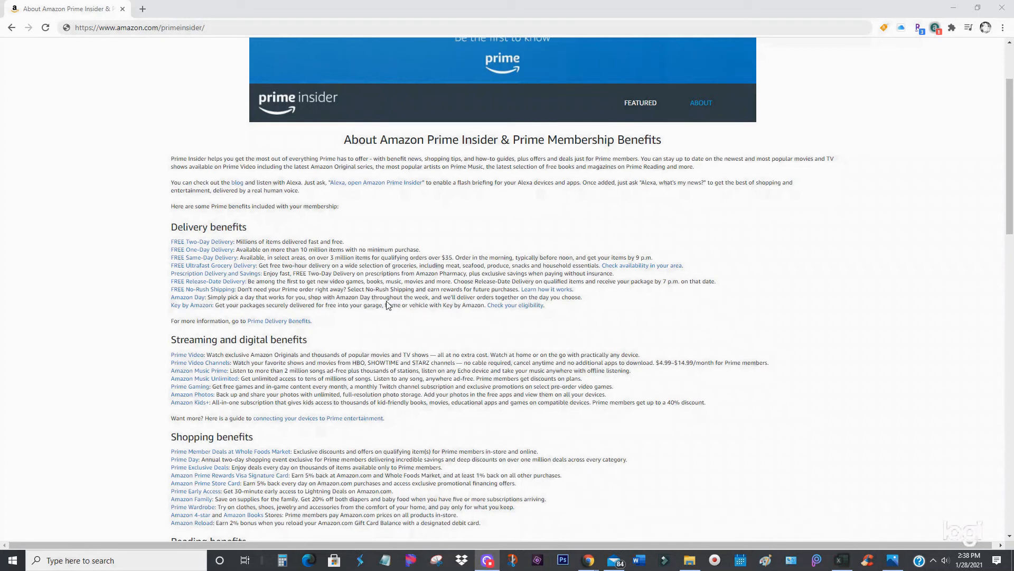
{"action": "scroll", "coordinate": [301, 276], "scroll_direction": "down", "scroll_amount": 1}
{"action": "scroll", "coordinate": [301, 275], "scroll_direction": "down", "scroll_amount": 1}
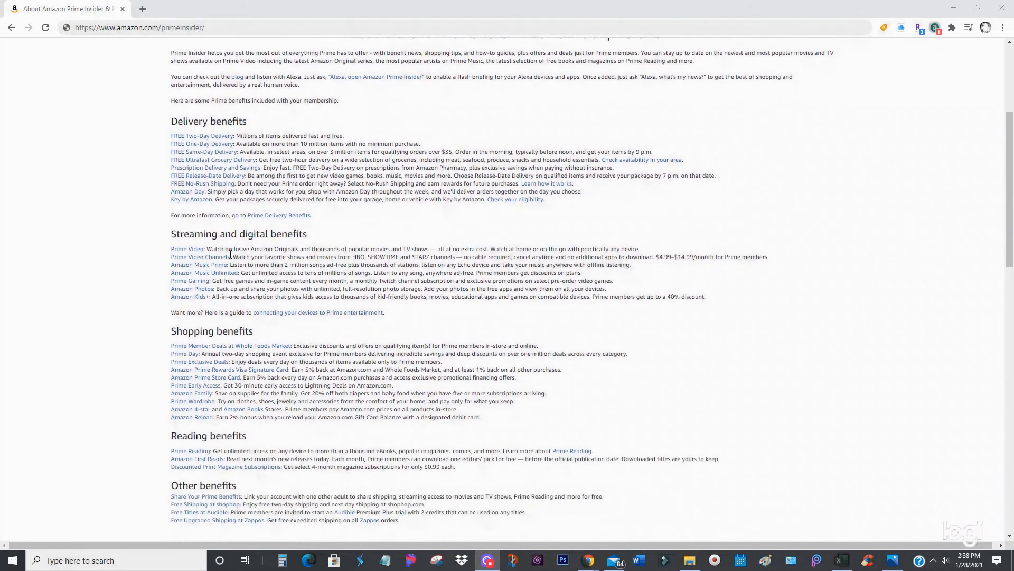
{"action": "scroll", "coordinate": [208, 195], "scroll_direction": "down", "scroll_amount": 1}
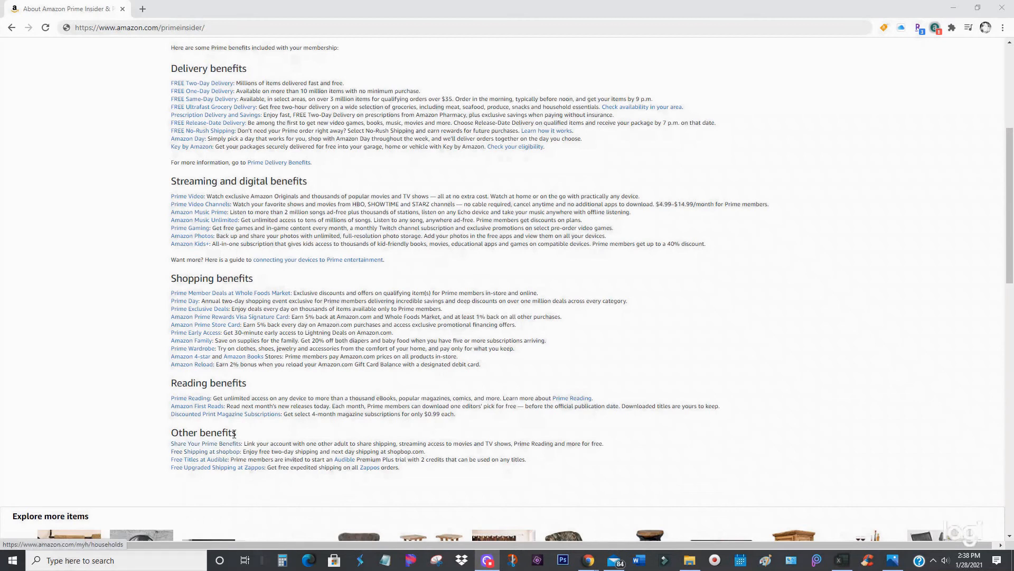
{"action": "scroll", "coordinate": [235, 433], "scroll_direction": "up", "scroll_amount": 2}
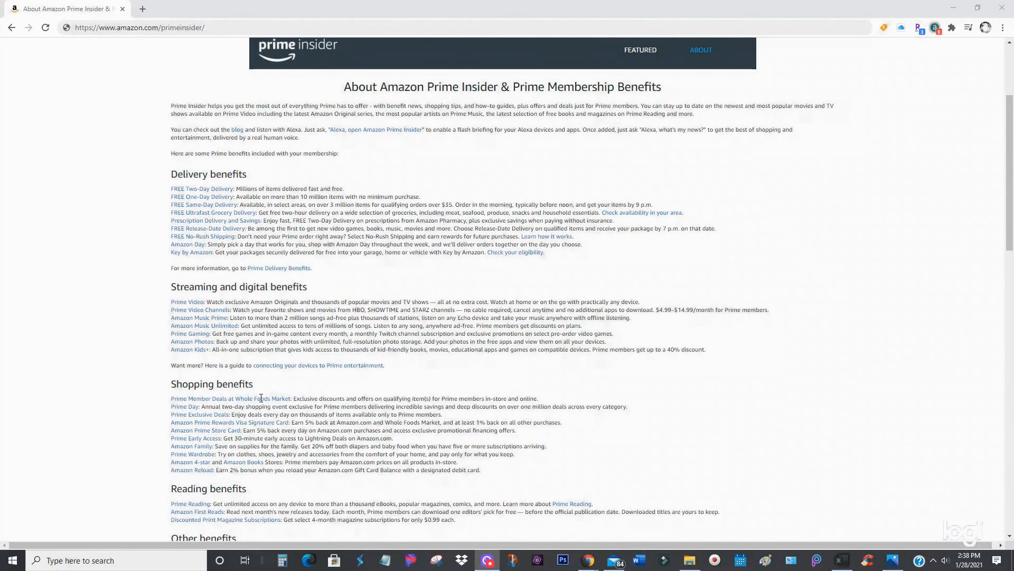
{"action": "scroll", "coordinate": [260, 398], "scroll_direction": "up", "scroll_amount": 1}
{"action": "scroll", "coordinate": [264, 394], "scroll_direction": "up", "scroll_amount": 1}
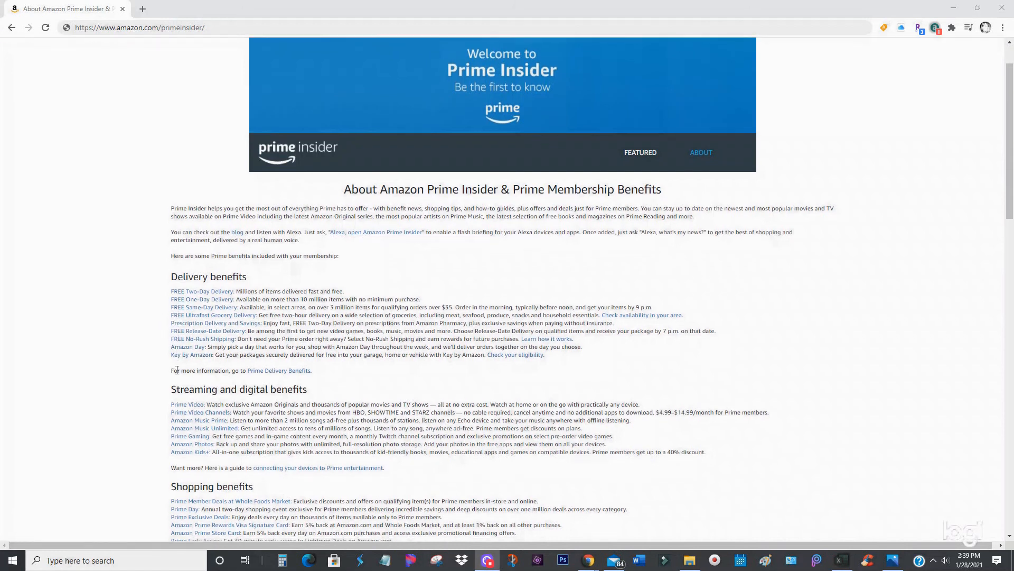
{"action": "scroll", "coordinate": [176, 331], "scroll_direction": "down", "scroll_amount": 2}
{"action": "scroll", "coordinate": [169, 359], "scroll_direction": "down", "scroll_amount": 2}
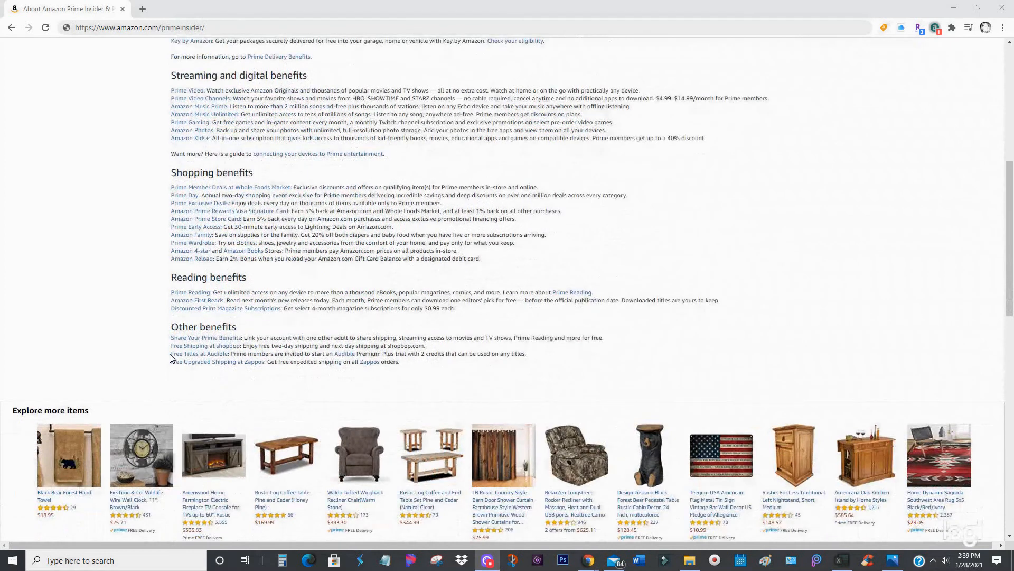
{"action": "scroll", "coordinate": [171, 358], "scroll_direction": "up", "scroll_amount": 4}
{"action": "scroll", "coordinate": [170, 354], "scroll_direction": "up", "scroll_amount": 2}
{"action": "scroll", "coordinate": [170, 354], "scroll_direction": "up", "scroll_amount": 4}
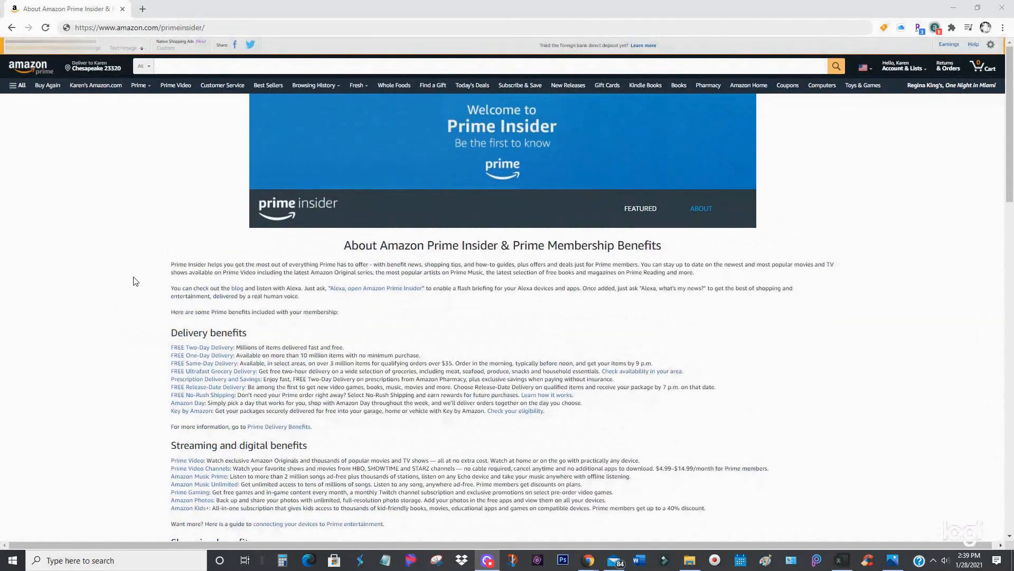